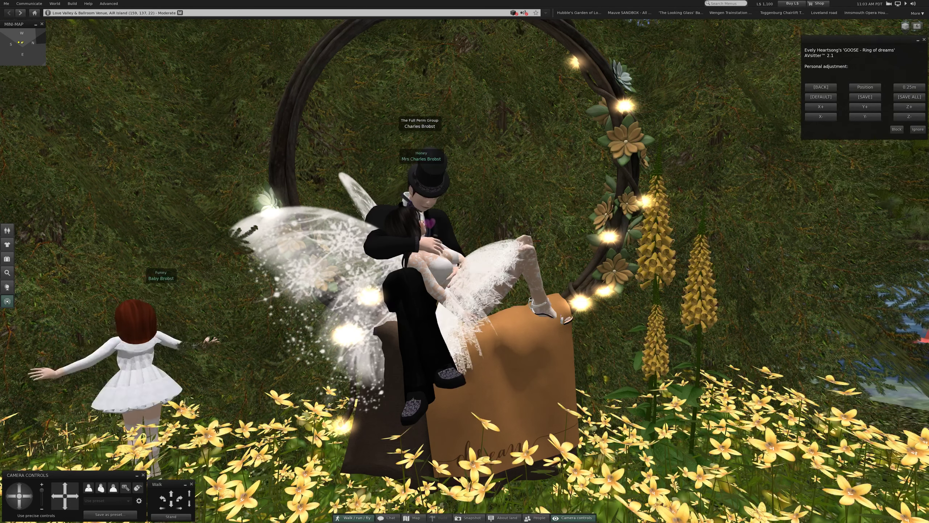
pyautogui.scroll(2, 476, 273)
pyautogui.scroll(2, 464, 291)
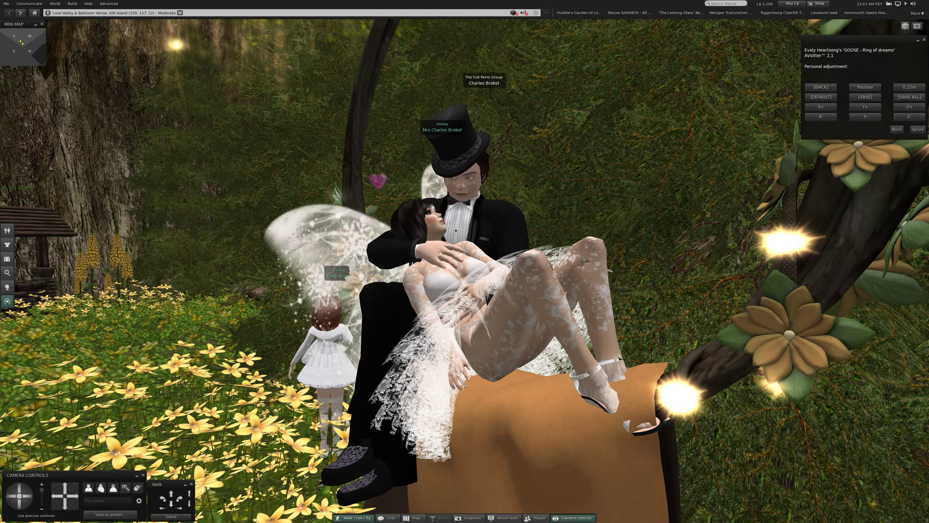
pyautogui.scroll(1, 464, 291)
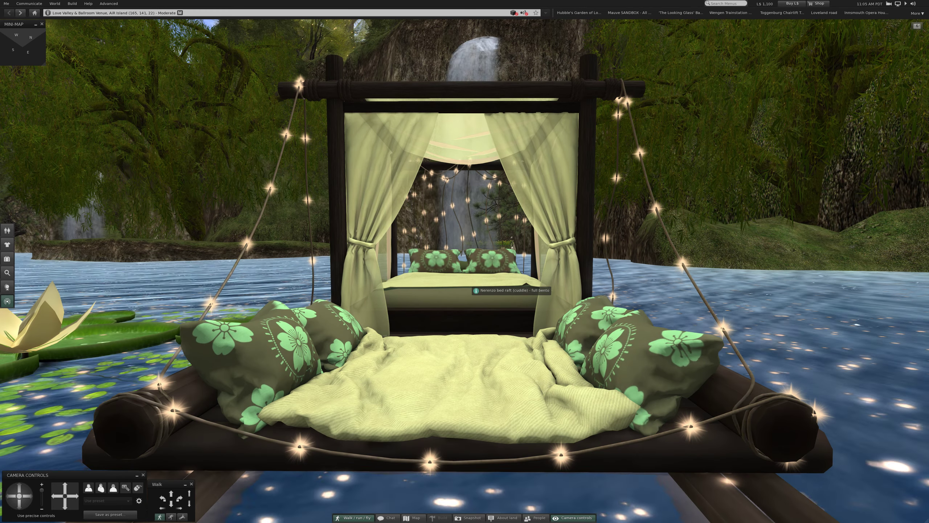
pyautogui.rightClick(470, 279)
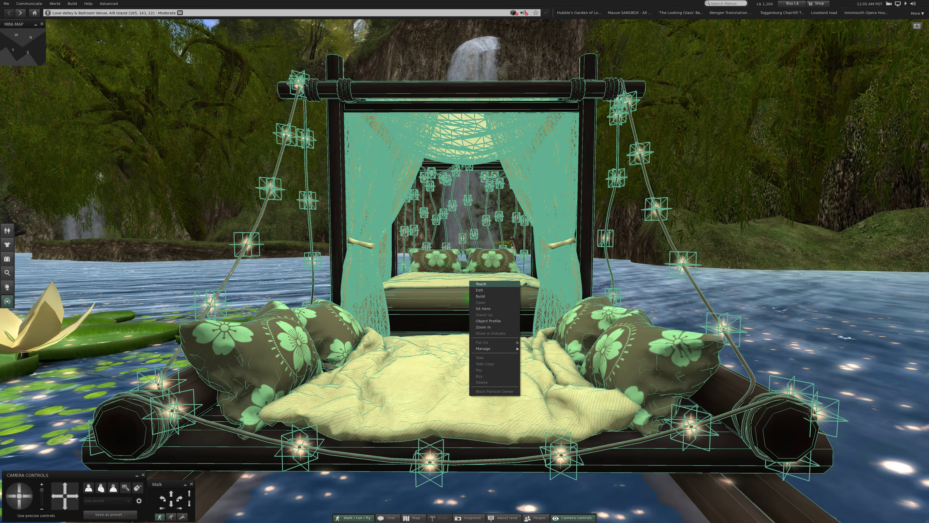
# - Sit the couple down on the Nerenzo bed raft so the AVsitter menu appears
pyautogui.click(483, 309)
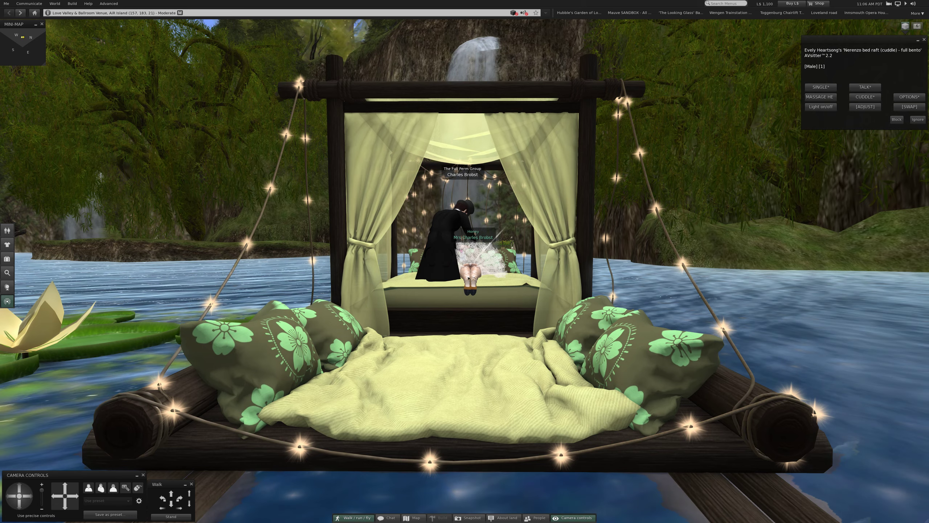
pyautogui.click(865, 106)
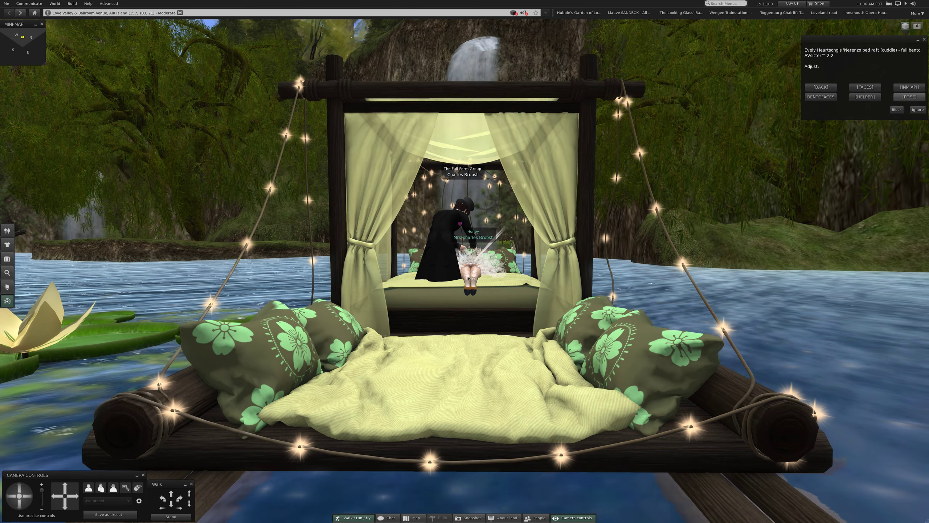
# - Bring up the AVsitter Personal position adjustment options for the cuddle pose
pyautogui.click(909, 96)
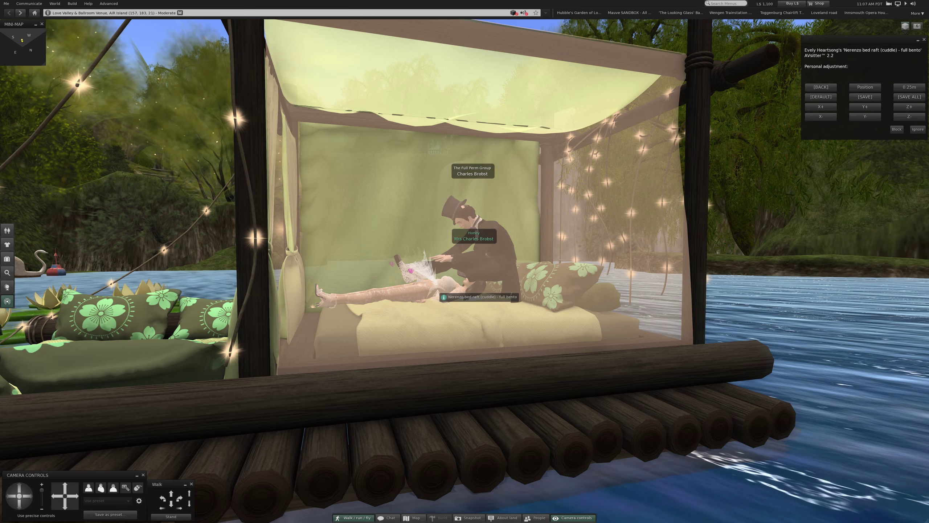
# - Lower the man on the bed with Z- and view the kiss pose from the foot of the bed
pyautogui.click(909, 116)
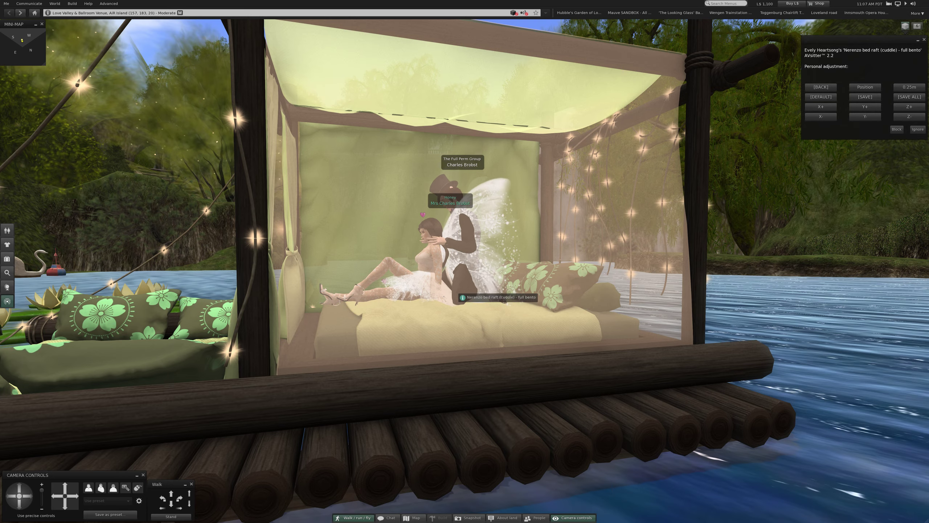
pyautogui.press('Left')
pyautogui.press('Left')
pyautogui.press('Left')
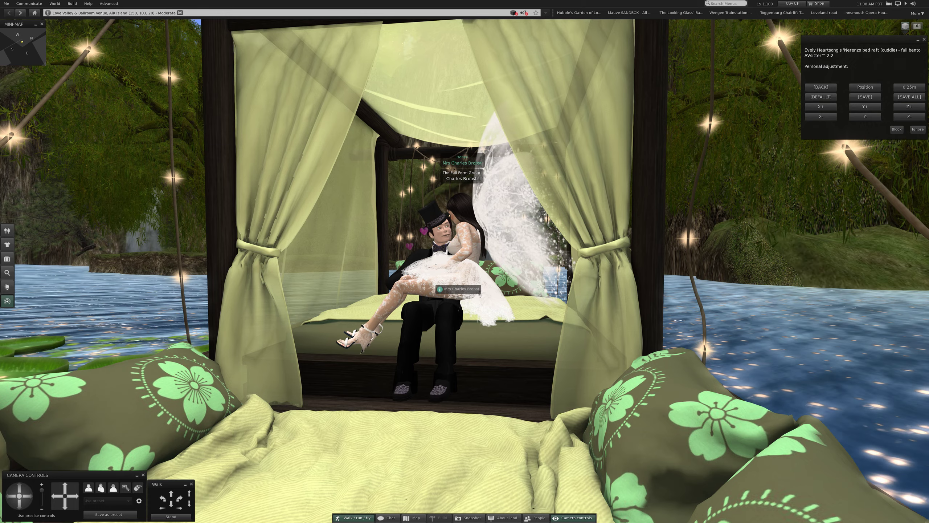
pyautogui.scroll(2, 465, 262)
pyautogui.scroll(2, 464, 261)
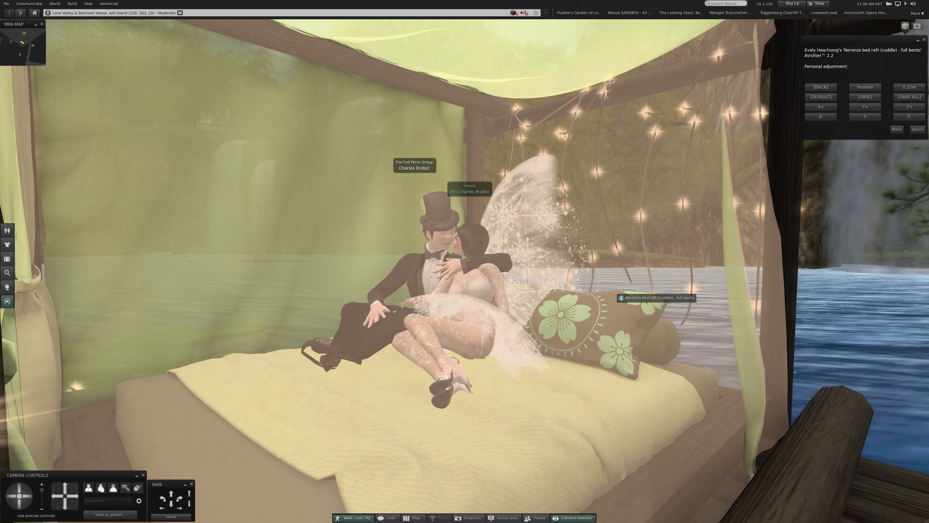
# - Face the couple and raise their height on the bed for the legs-across-lap cuddle
pyautogui.press('Escape')
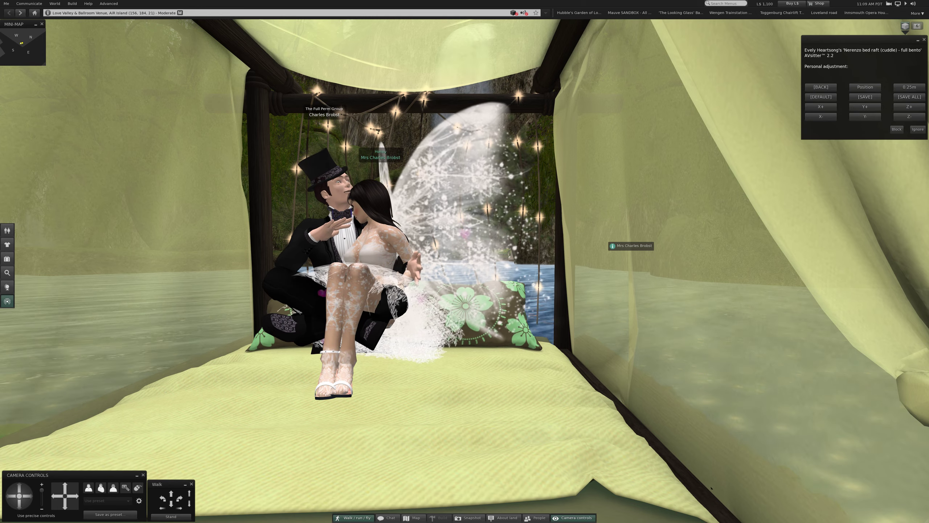
pyautogui.click(908, 106)
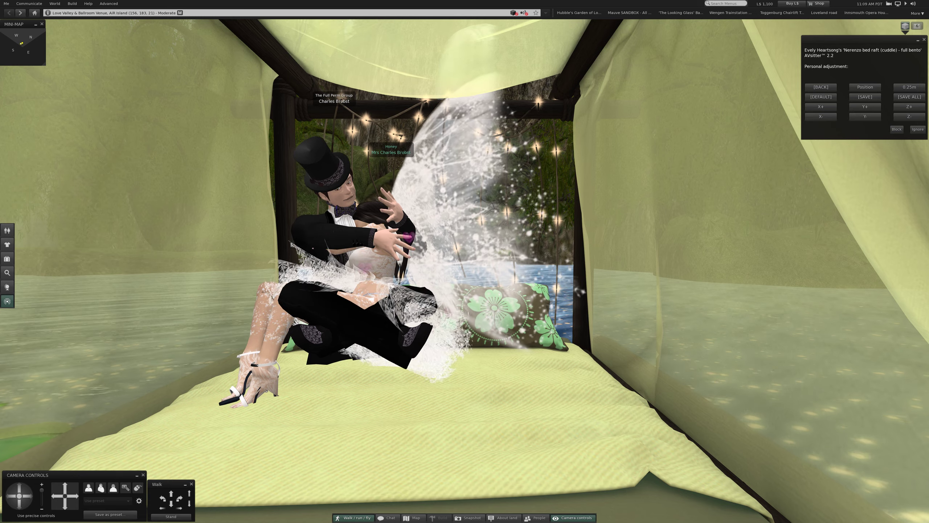
# - Move the couple into the next kiss pose with her seated on his lap facing him
pyautogui.click(908, 117)
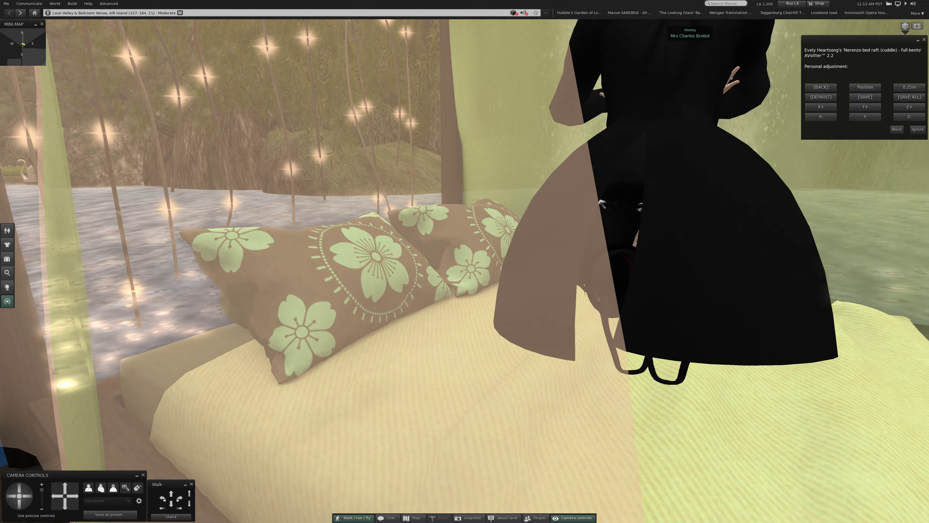
pyautogui.press('Left')
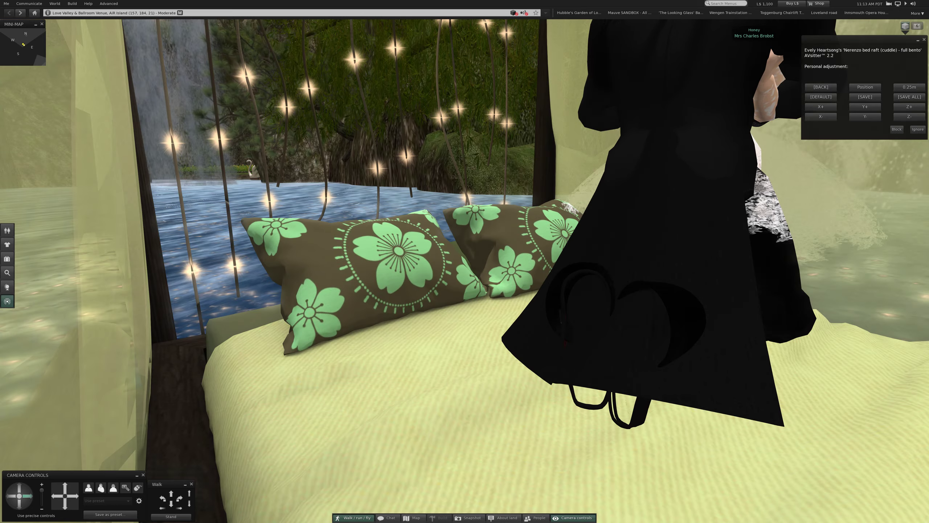
# - Pull the camera back to show both avatars in the kneeling face-to-face embrace
pyautogui.press('Escape')
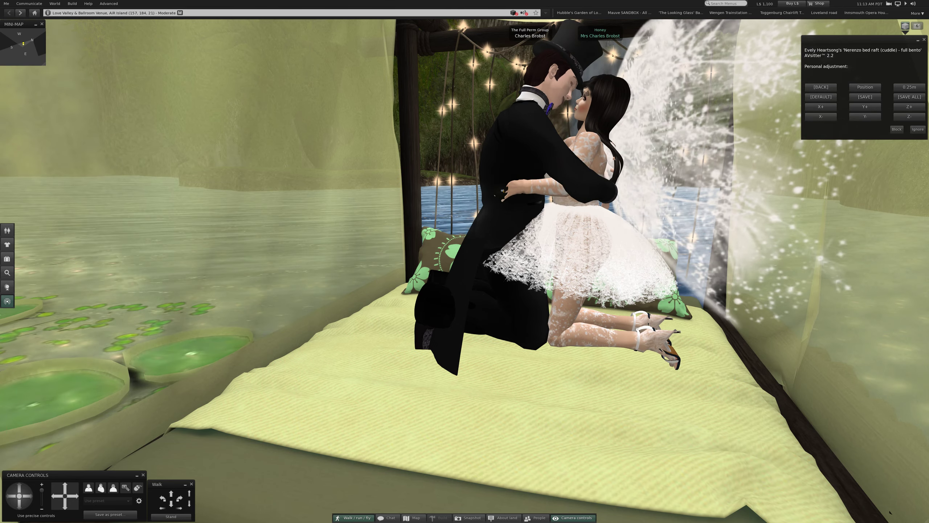
# - Reset the camera to a wide view of the canopy bed for the lying cuddle pose
pyautogui.press('Escape')
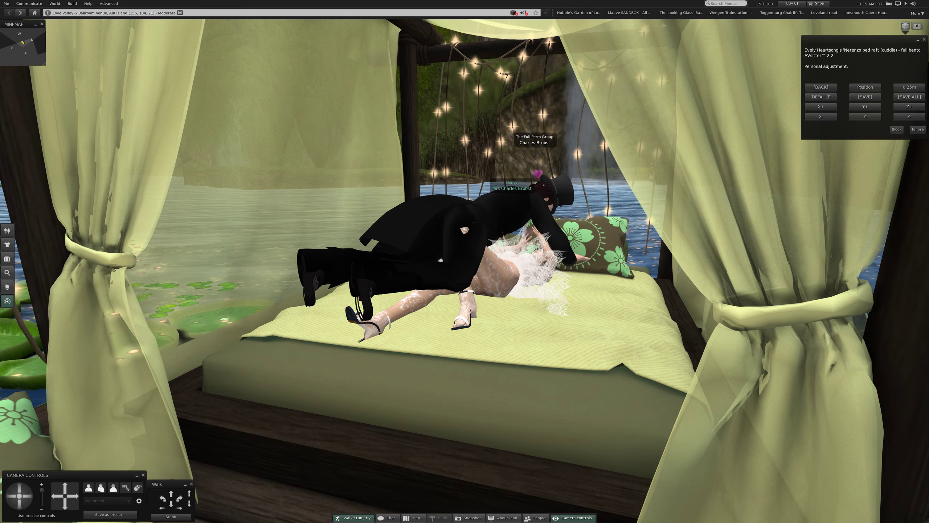
pyautogui.scroll(5, 464, 290)
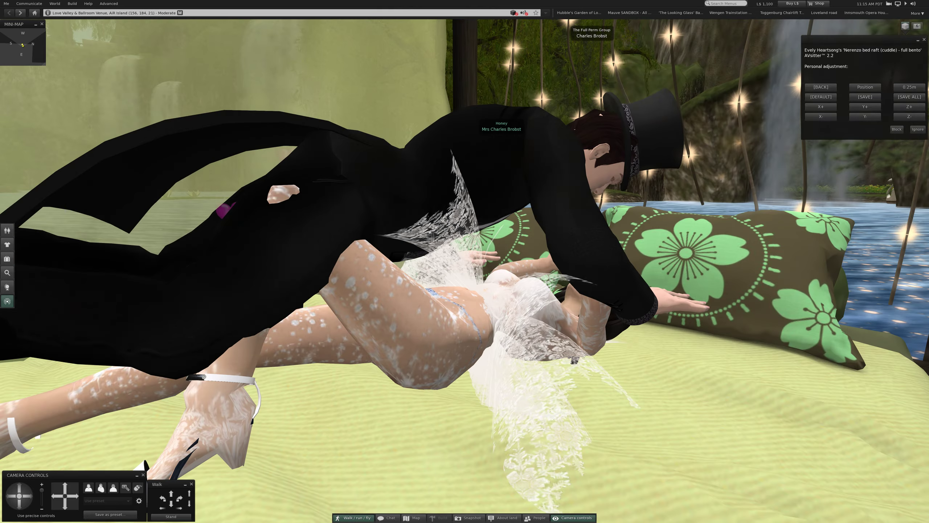
pyautogui.scroll(-2, 464, 290)
pyautogui.scroll(-1, 465, 291)
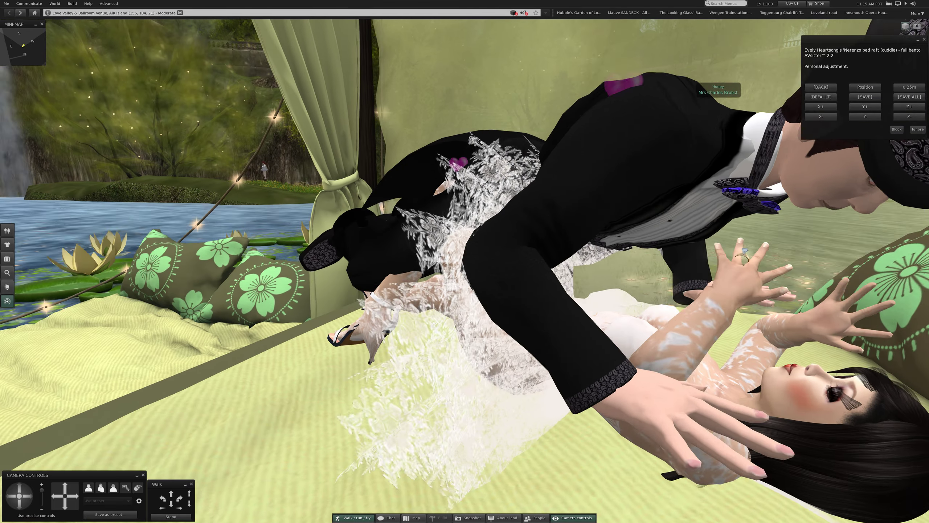
pyautogui.scroll(-2, 464, 290)
pyautogui.scroll(-1, 465, 291)
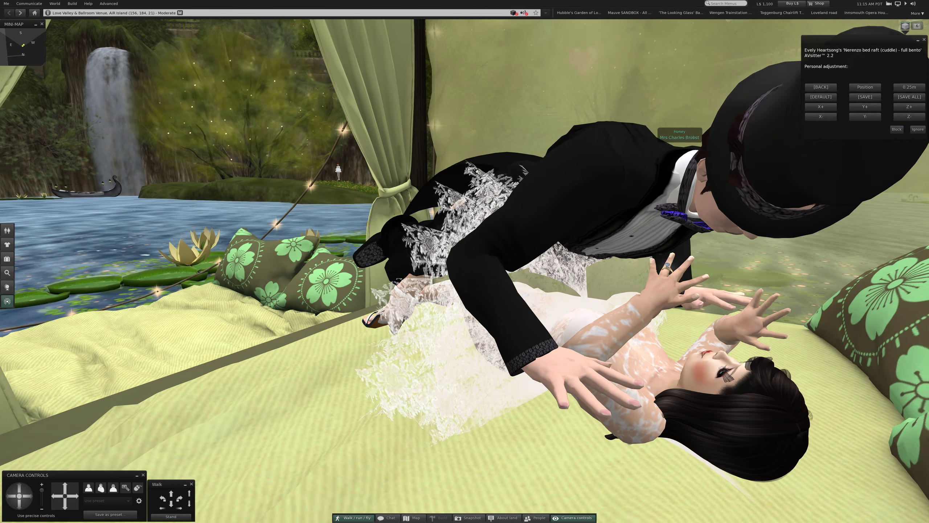